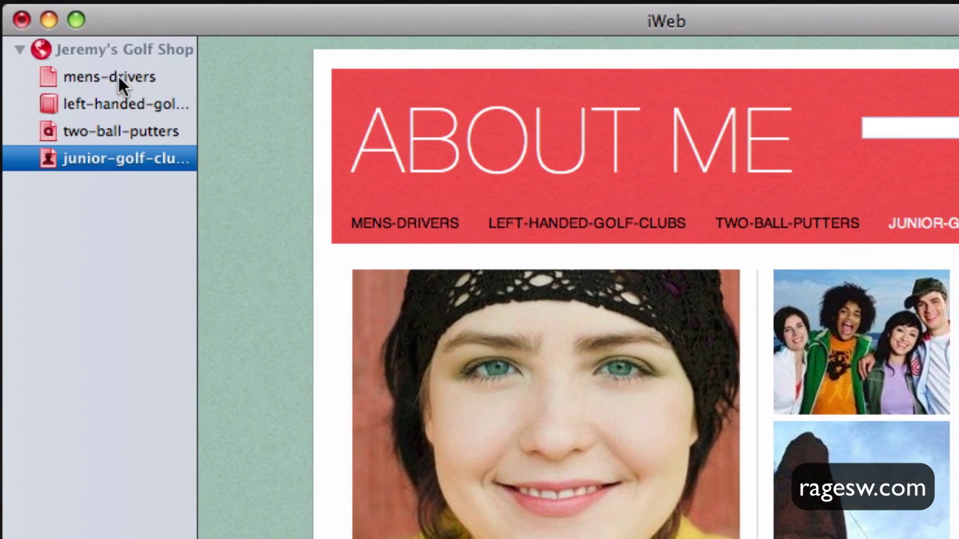
# Uncheck 'Include page in navigation menu' for the mens-drivers page in the Inspector
pyautogui.click(118, 76)
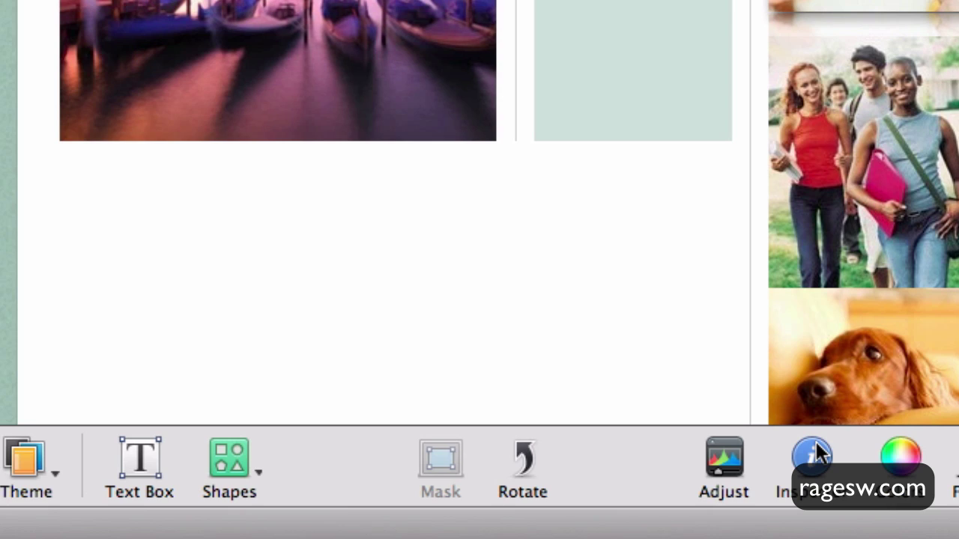
pyautogui.click(811, 455)
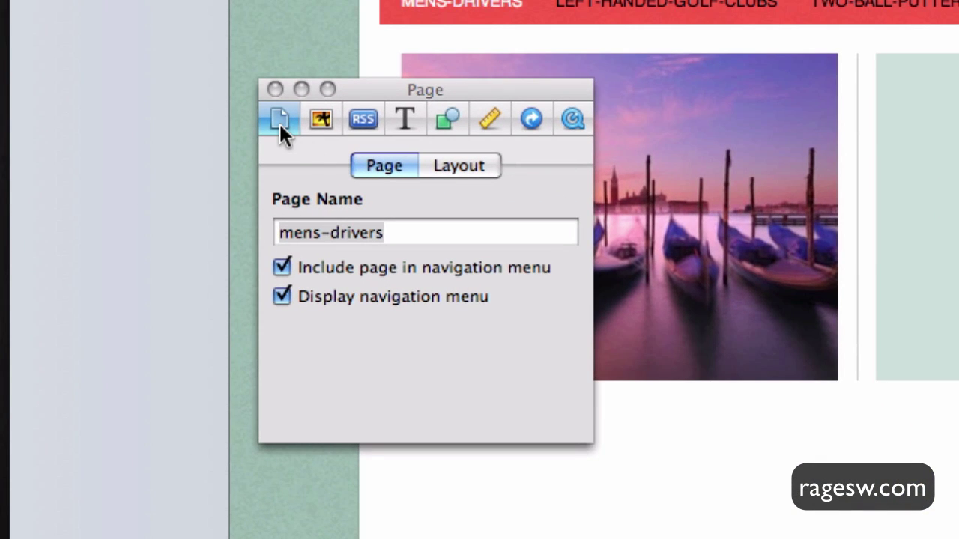
pyautogui.click(283, 267)
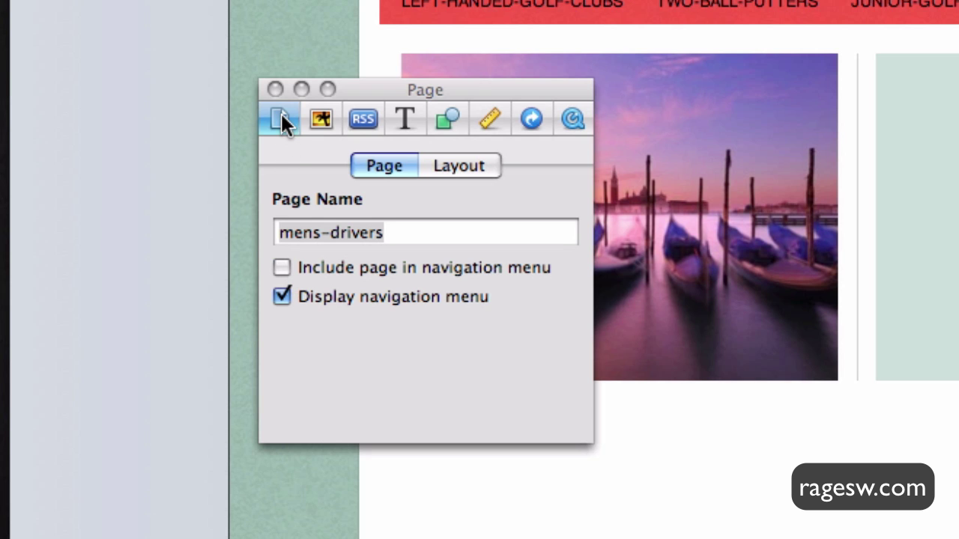
pyautogui.click(274, 90)
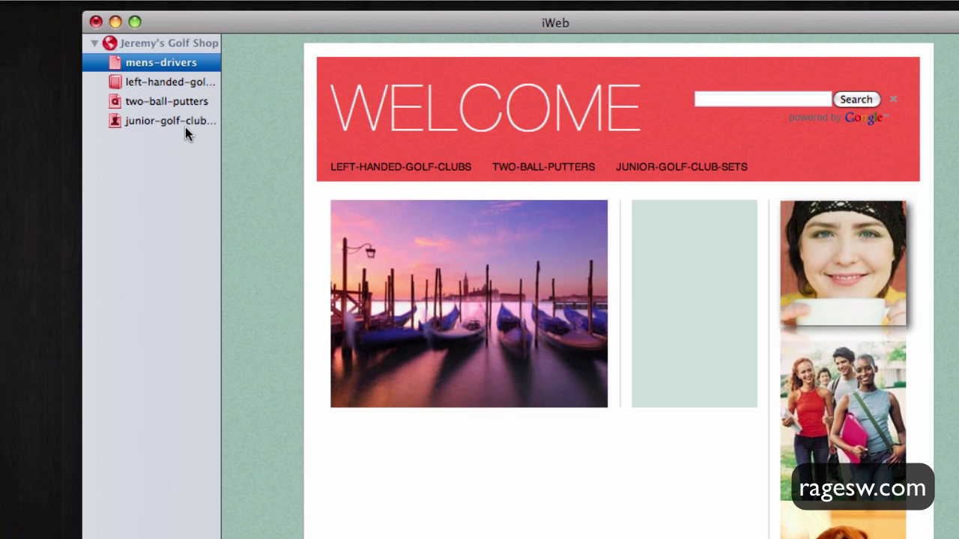
# Uncheck 'Include page in navigation menu' for left-handed-golf-clubs, two-ball-putters and junior-golf-club-sets
pyautogui.click(178, 84)
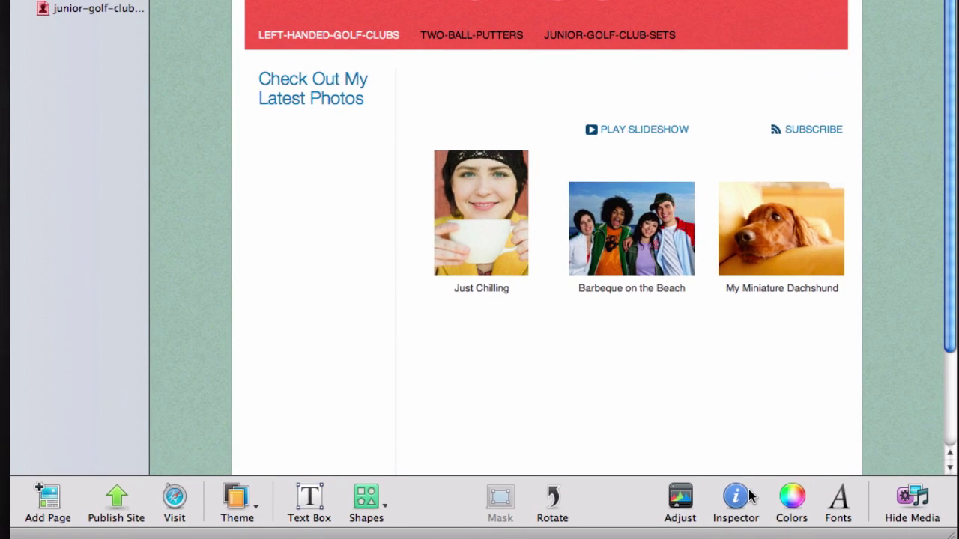
pyautogui.click(734, 496)
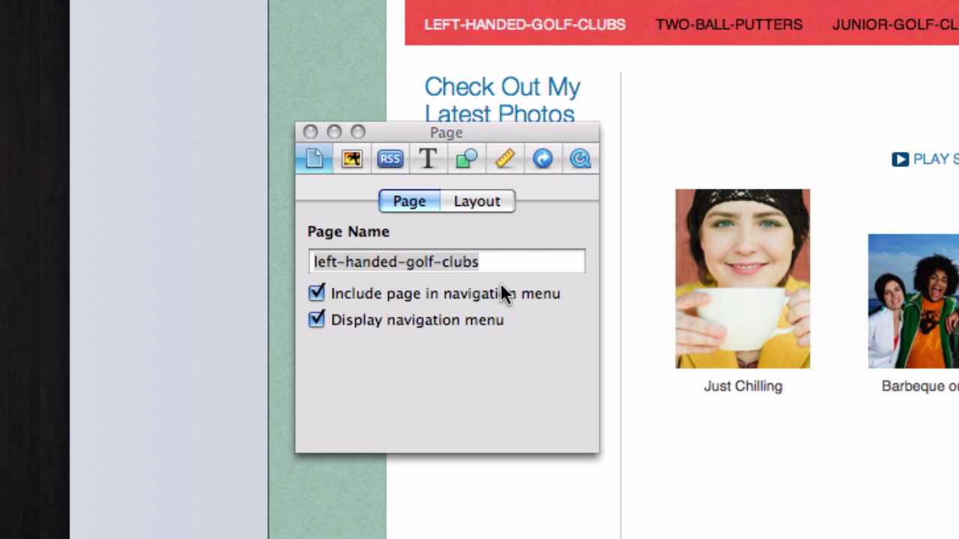
pyautogui.click(498, 288)
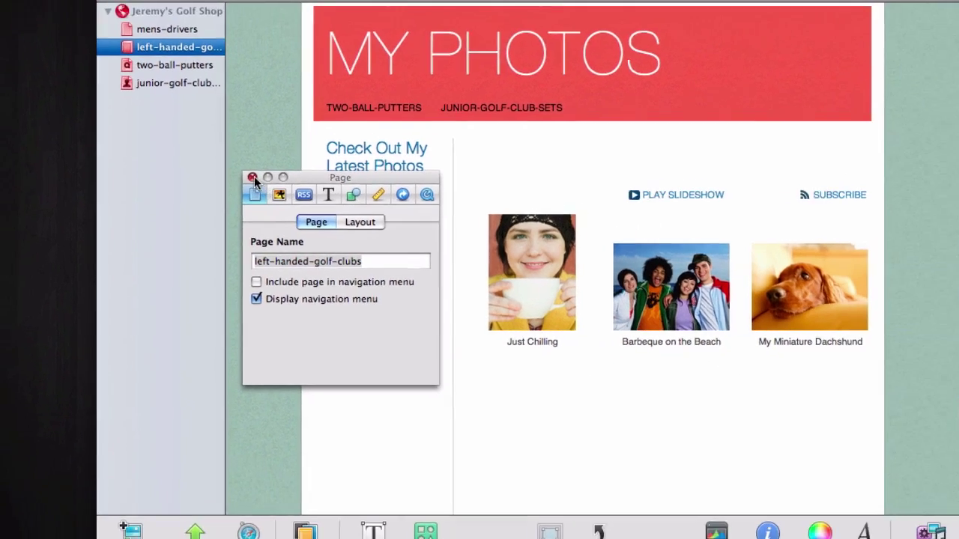
pyautogui.click(310, 132)
pyautogui.click(172, 84)
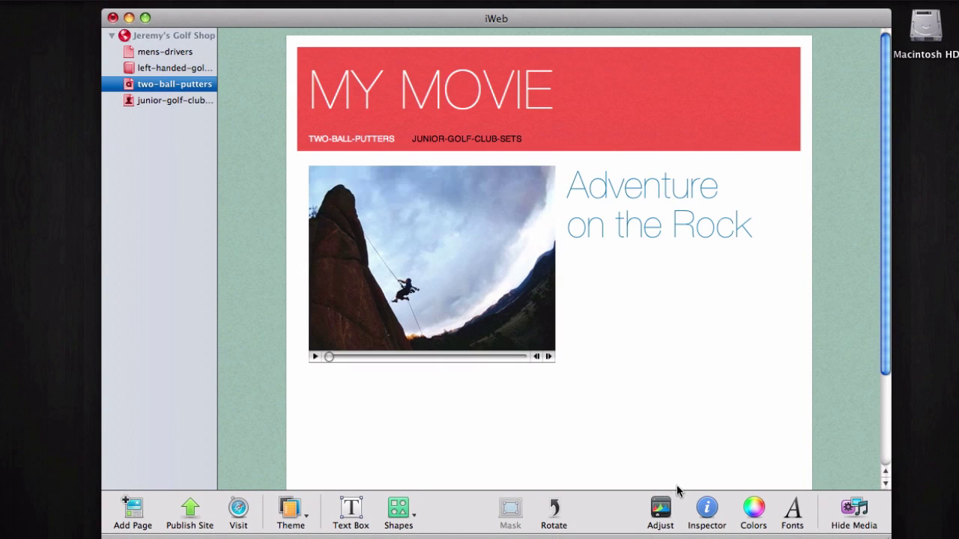
pyautogui.click(706, 509)
pyautogui.click(325, 281)
pyautogui.click(242, 186)
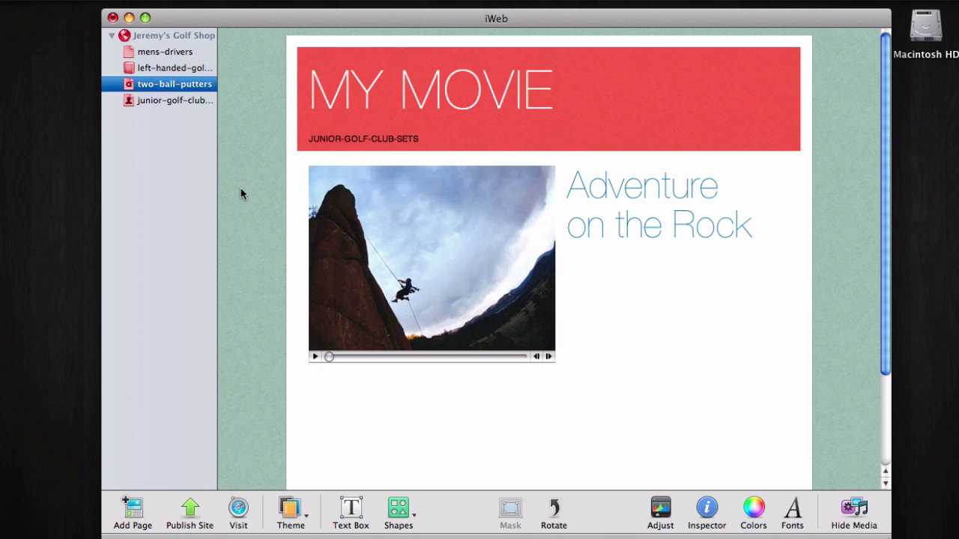
pyautogui.click(175, 100)
pyautogui.click(706, 508)
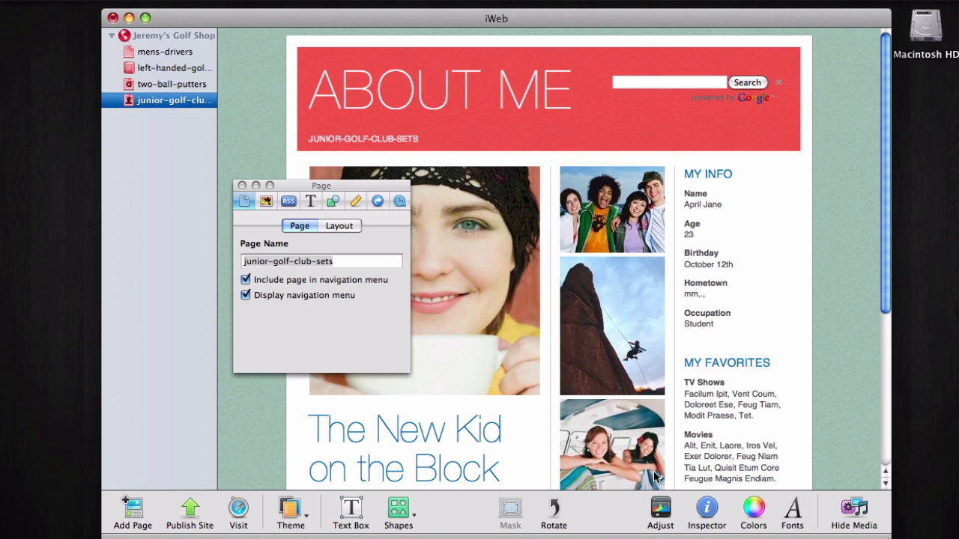
pyautogui.click(374, 281)
pyautogui.click(240, 186)
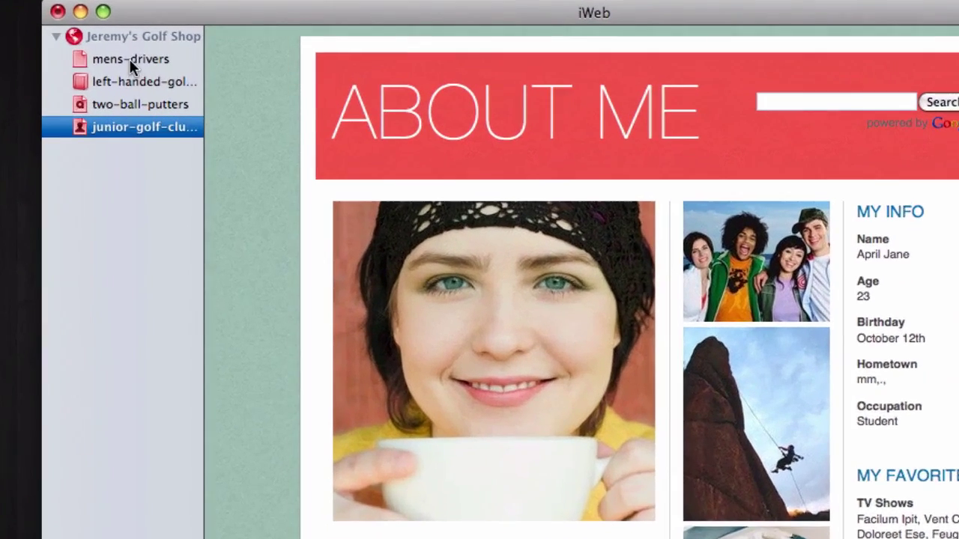
# On the mens-drivers Welcome page, add a fitted 'Men's Drivers' text box in the red header
pyautogui.doubleClick(157, 53)
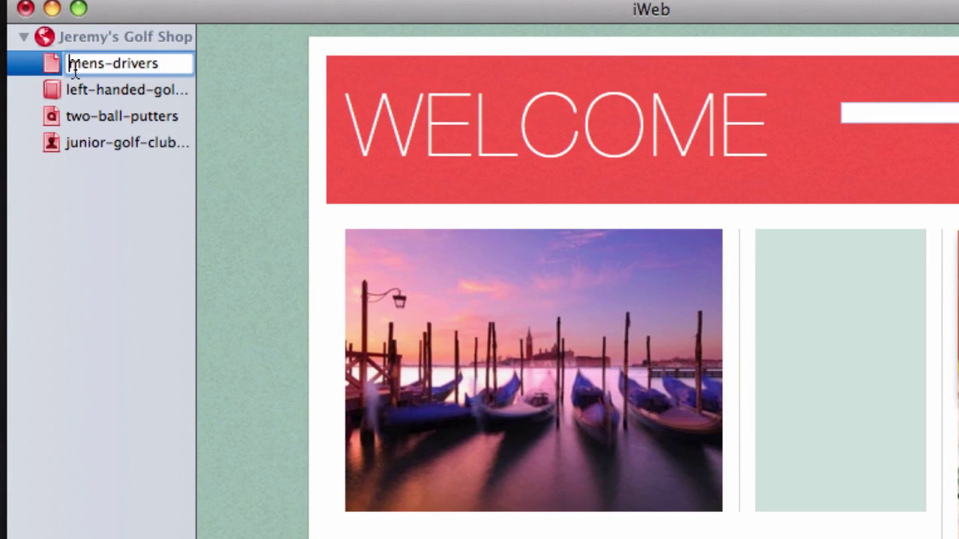
pyautogui.click(54, 66)
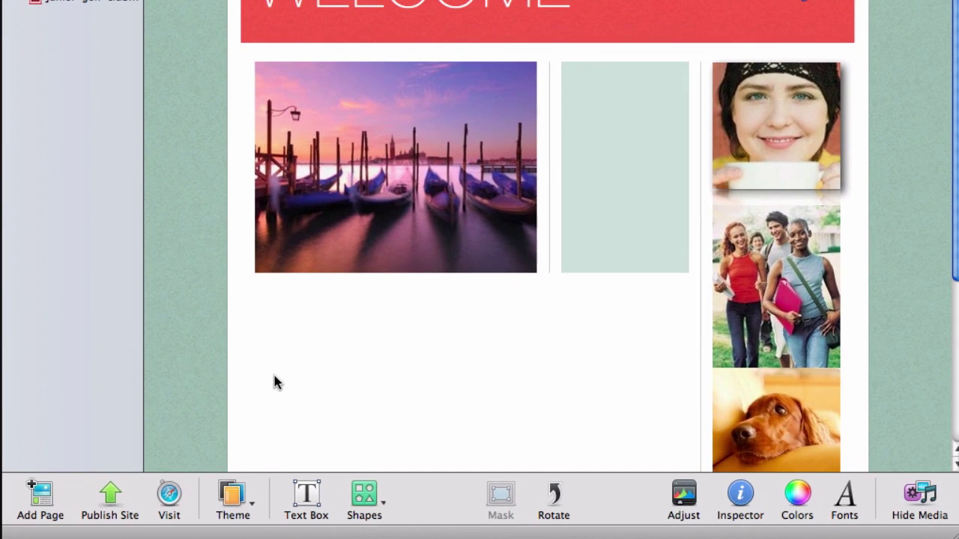
pyautogui.click(307, 494)
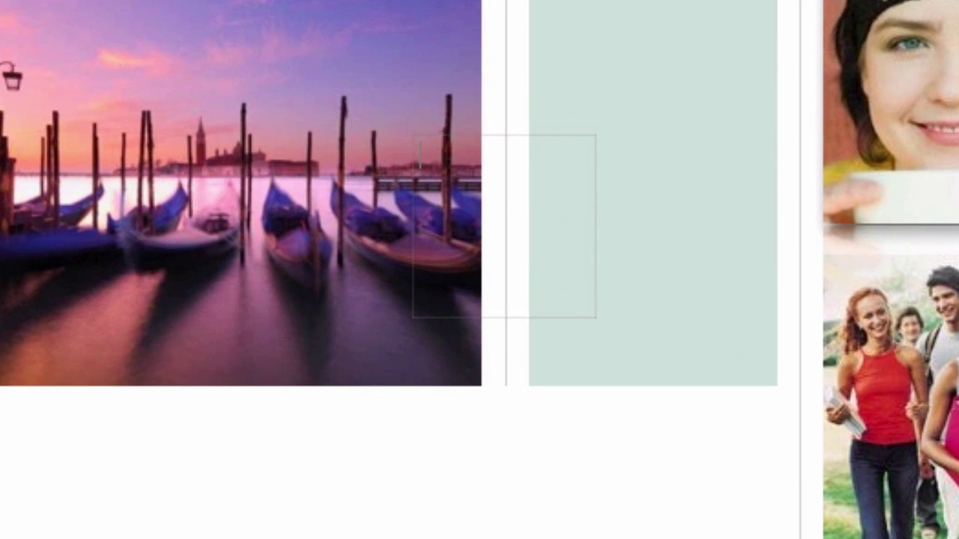
pyautogui.write("Men's Drivers")
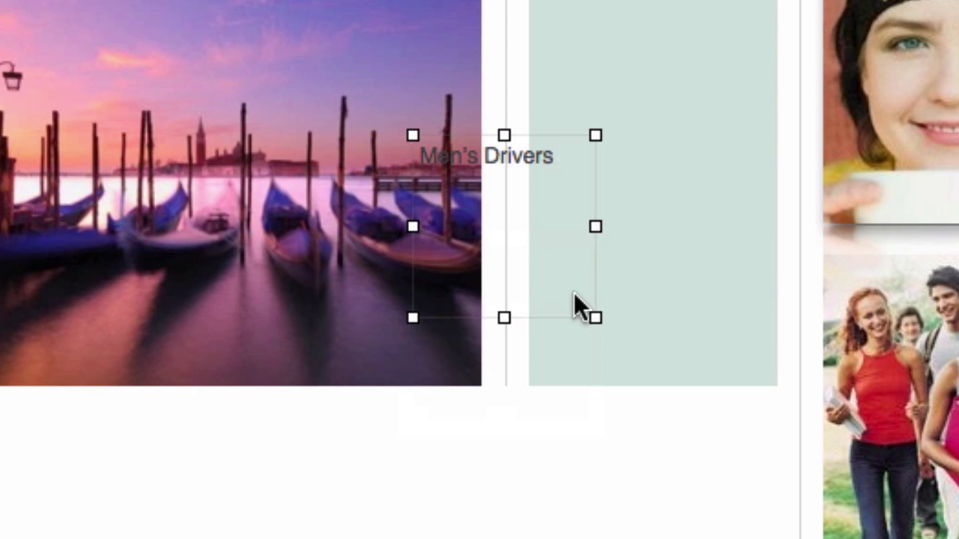
pyautogui.moveTo(593, 314)
pyautogui.moveTo(594, 315); pyautogui.dragTo(580, 173)
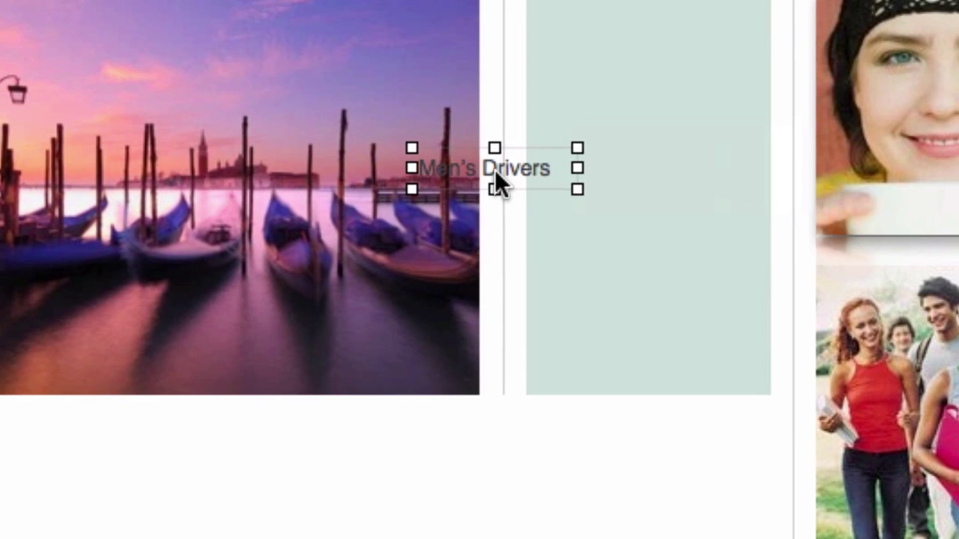
pyautogui.moveTo(494, 169); pyautogui.dragTo(83, 108)
# Hyperlink the 'Men's Drivers' text to the mens-drivers page using One of My Pages
pyautogui.tripleClick(77, 116)
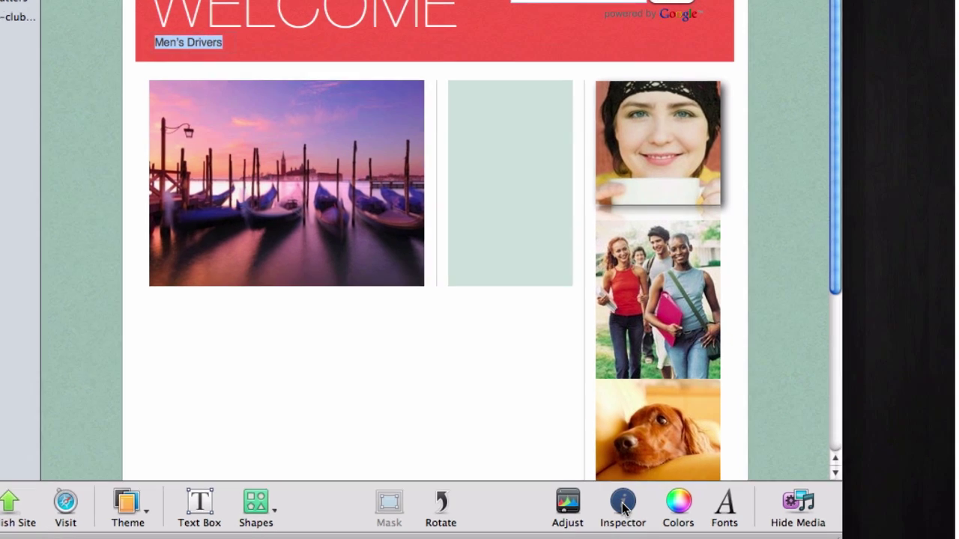
pyautogui.click(599, 493)
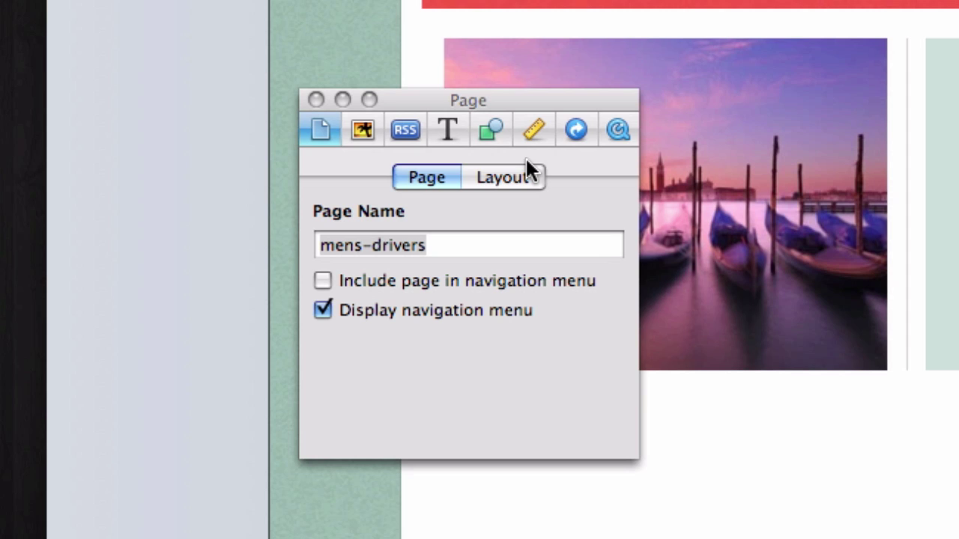
pyautogui.click(575, 131)
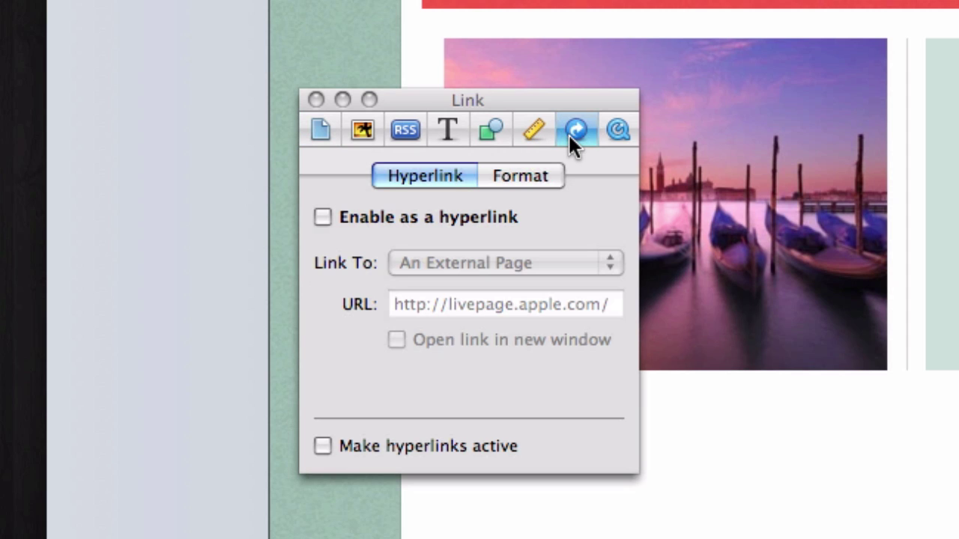
pyautogui.click(326, 213)
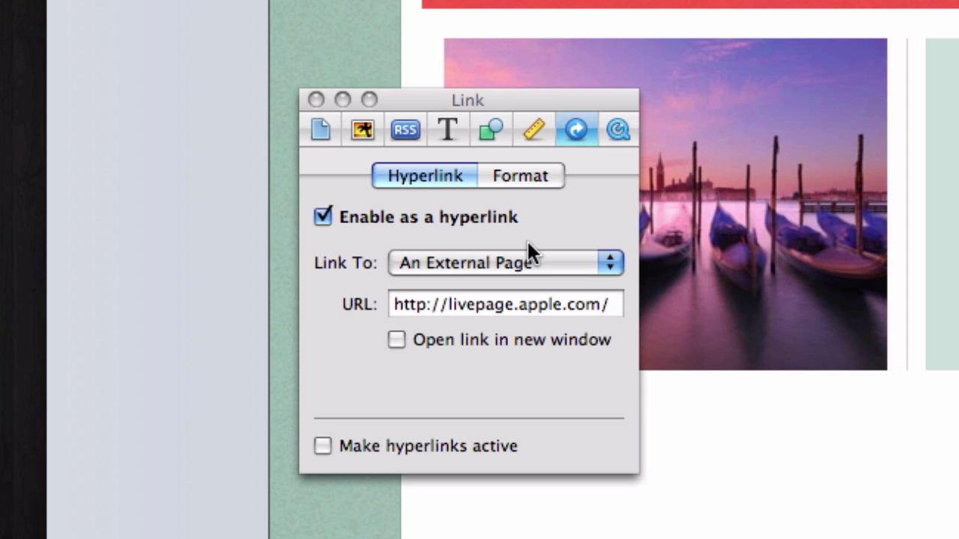
pyautogui.click(608, 264)
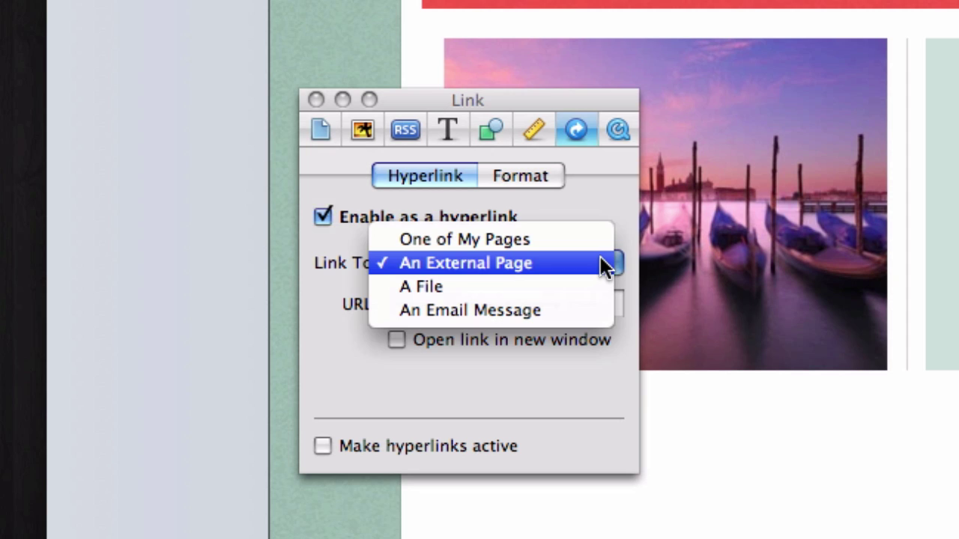
pyautogui.click(599, 249)
pyautogui.click(602, 303)
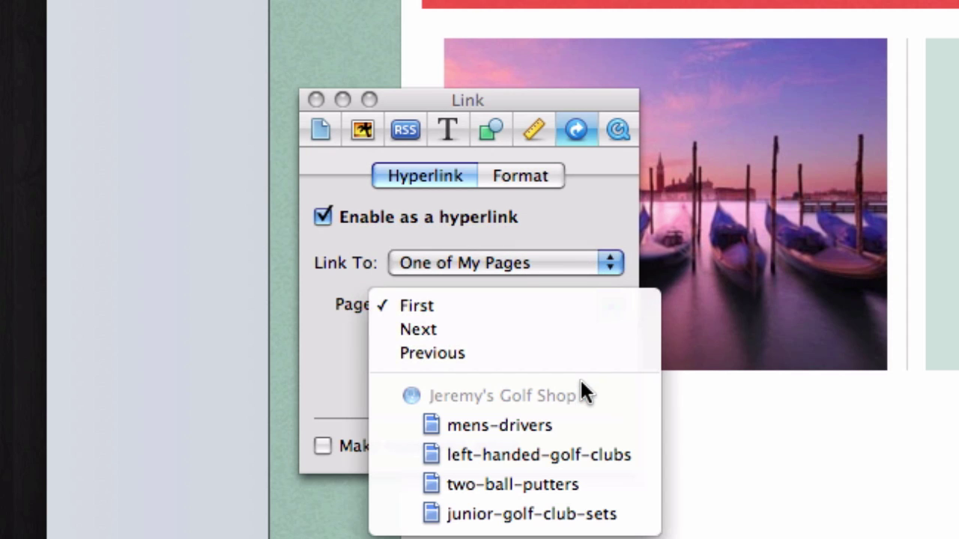
pyautogui.click(576, 409)
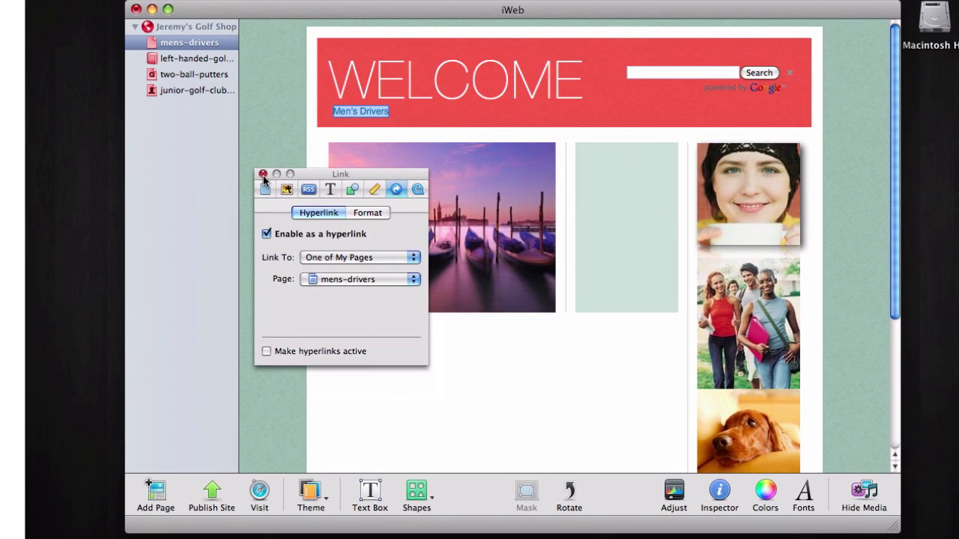
pyautogui.click(263, 174)
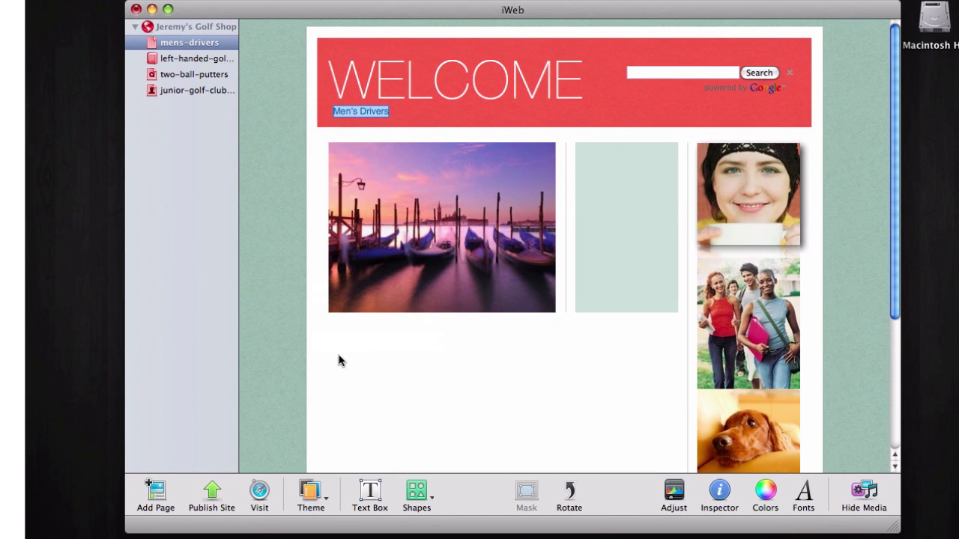
# Add a 'Left Handed Golf Clubs' text box in the header, shrunk to fit its text
pyautogui.click(372, 494)
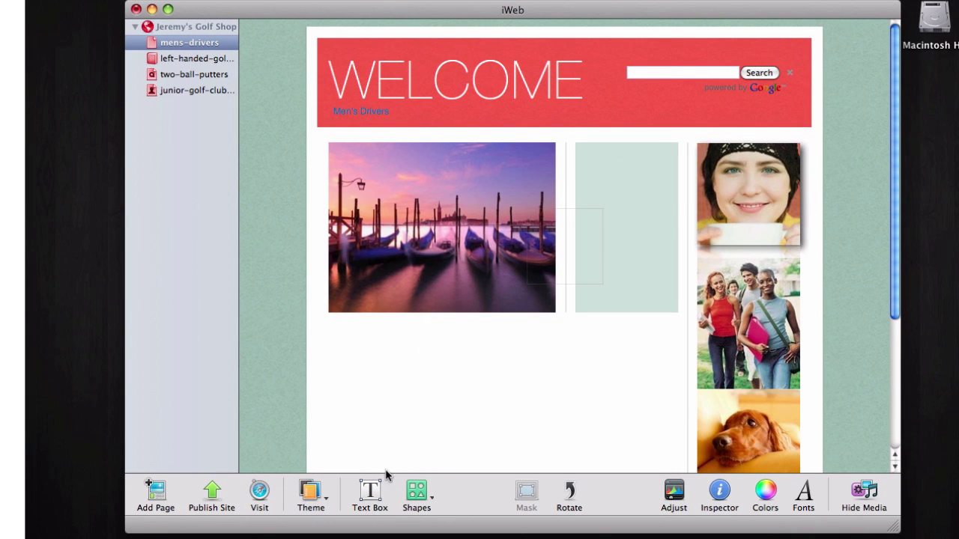
pyautogui.write('Left Handed Golf')
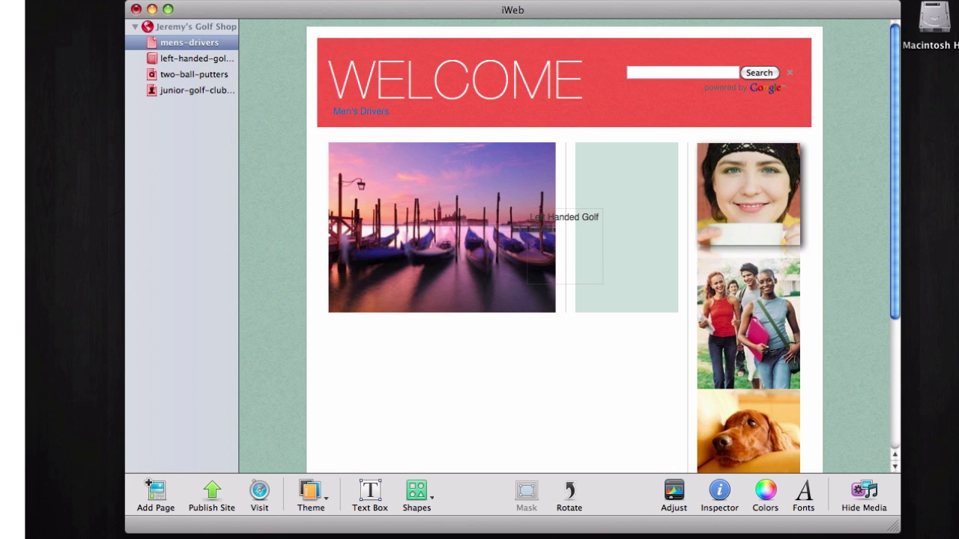
pyautogui.click(584, 259)
pyautogui.moveTo(602, 328); pyautogui.dragTo(471, 116)
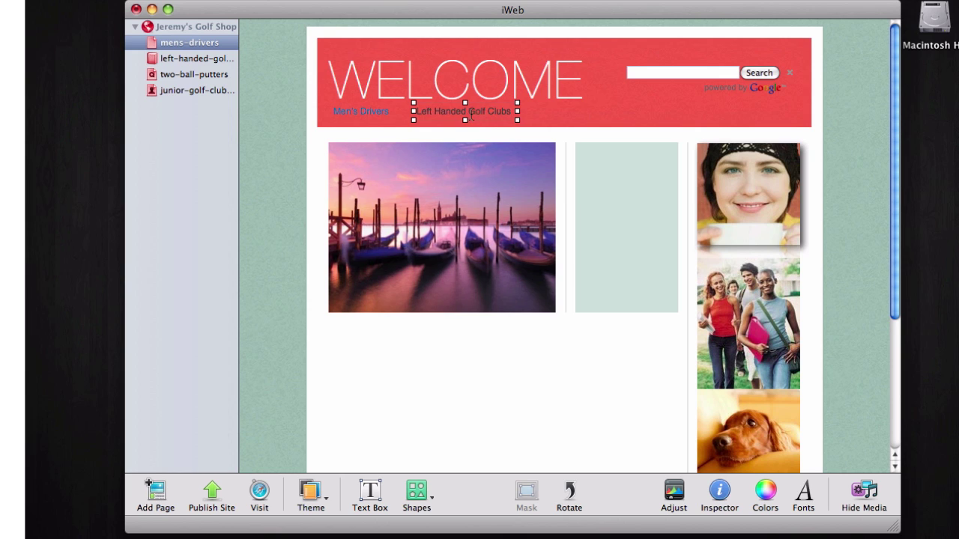
# Hyperlink the 'Left Handed Golf Clubs' text to the left-handed-golf-clubs page via One of My Pages
pyautogui.tripleClick(471, 116)
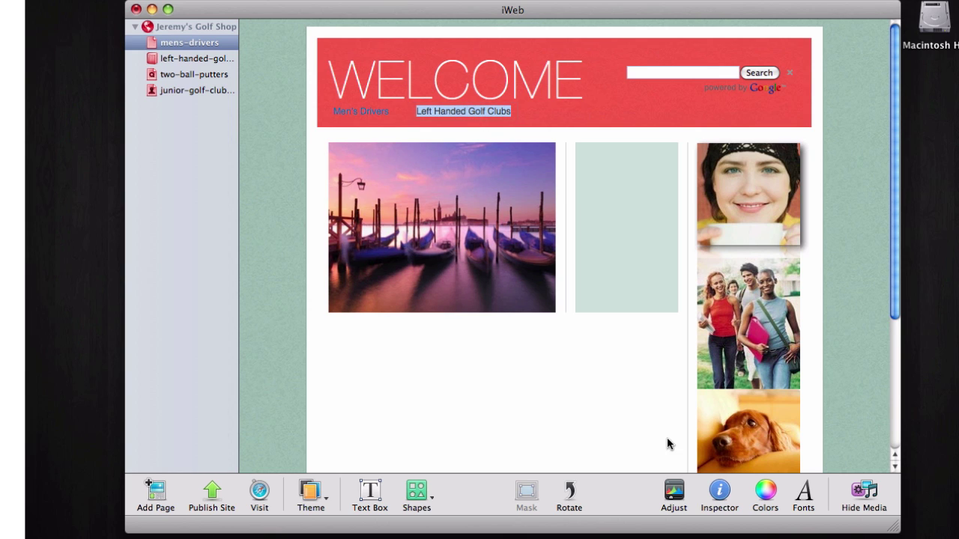
pyautogui.click(717, 489)
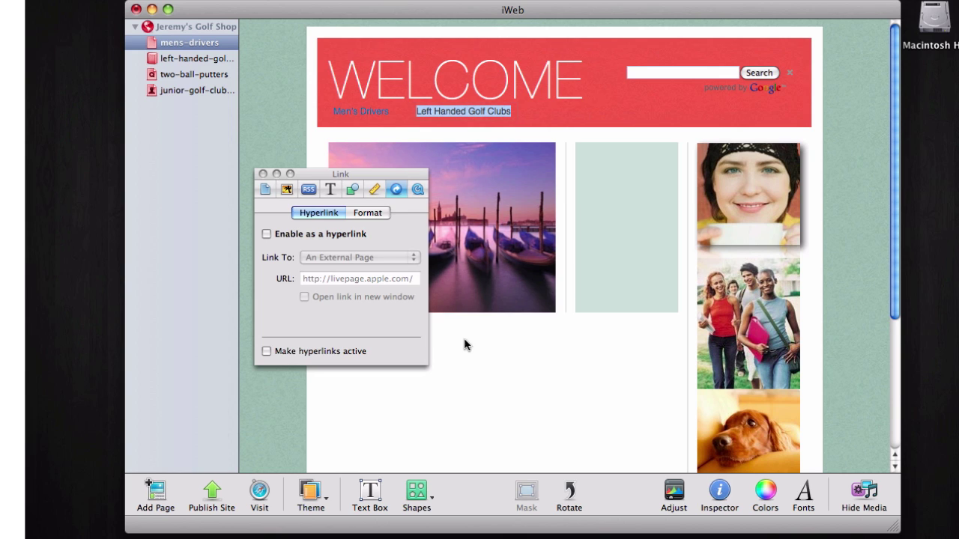
pyautogui.click(267, 234)
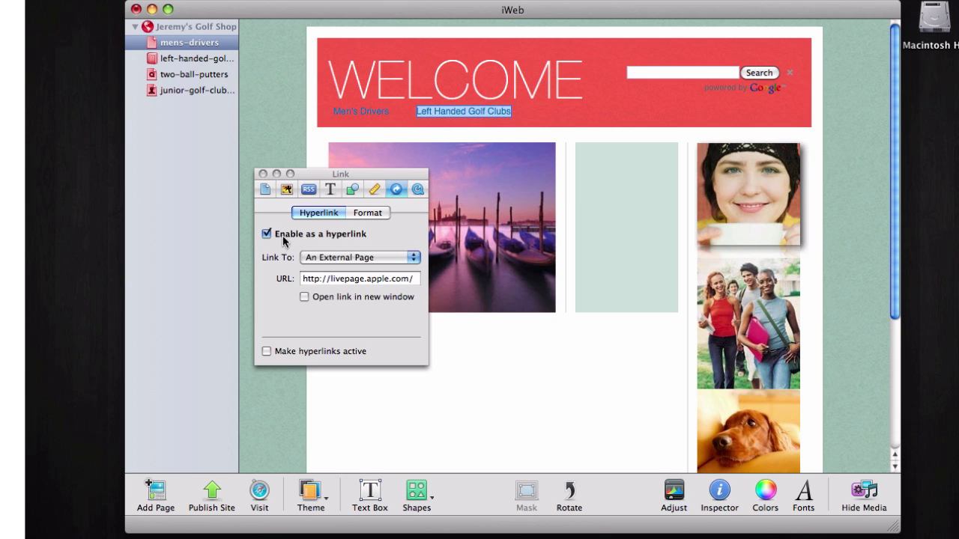
pyautogui.click(363, 257)
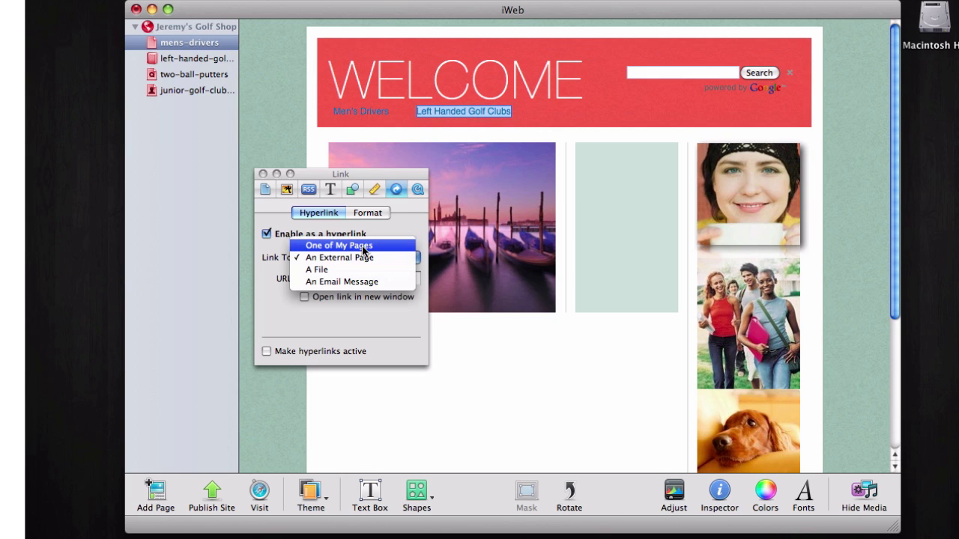
pyautogui.click(361, 245)
pyautogui.click(406, 279)
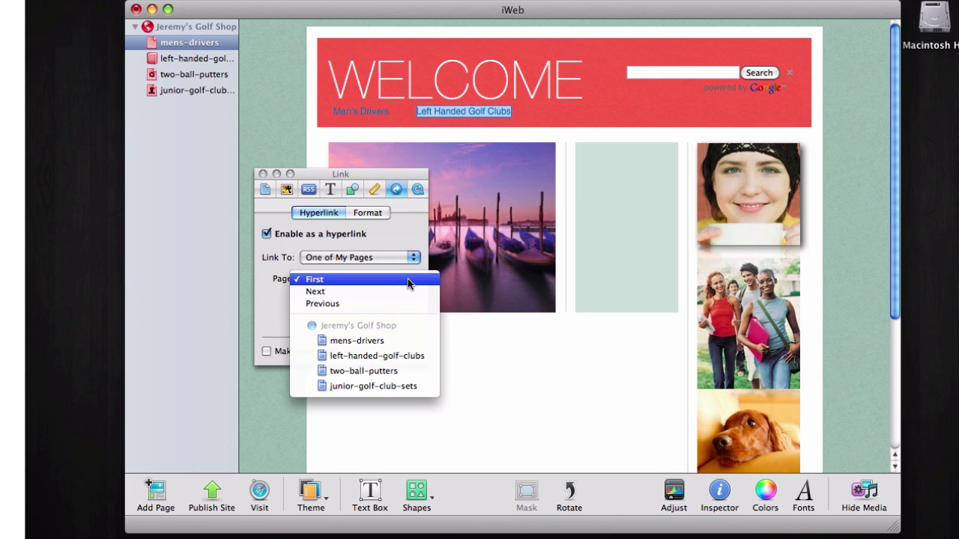
pyautogui.click(409, 356)
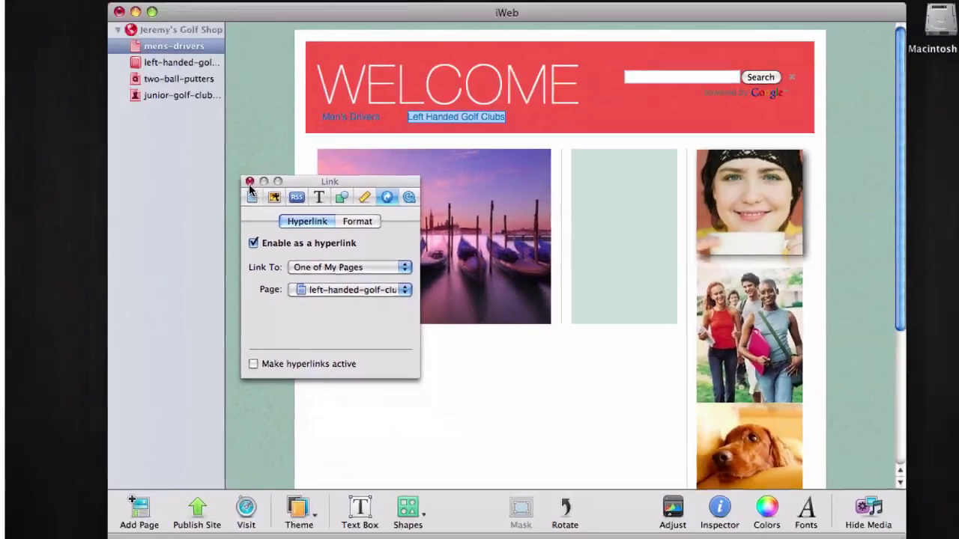
# Add a 'Two Ball Putters' text box in the header, shrunk to fit its text
pyautogui.press('super+alt+i')
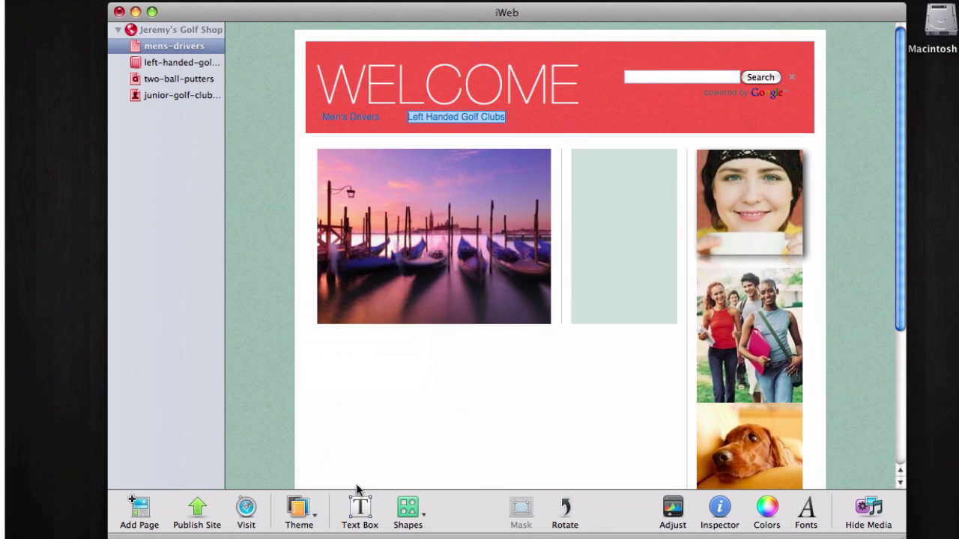
pyautogui.click(360, 507)
pyautogui.write('o Ball Putters')
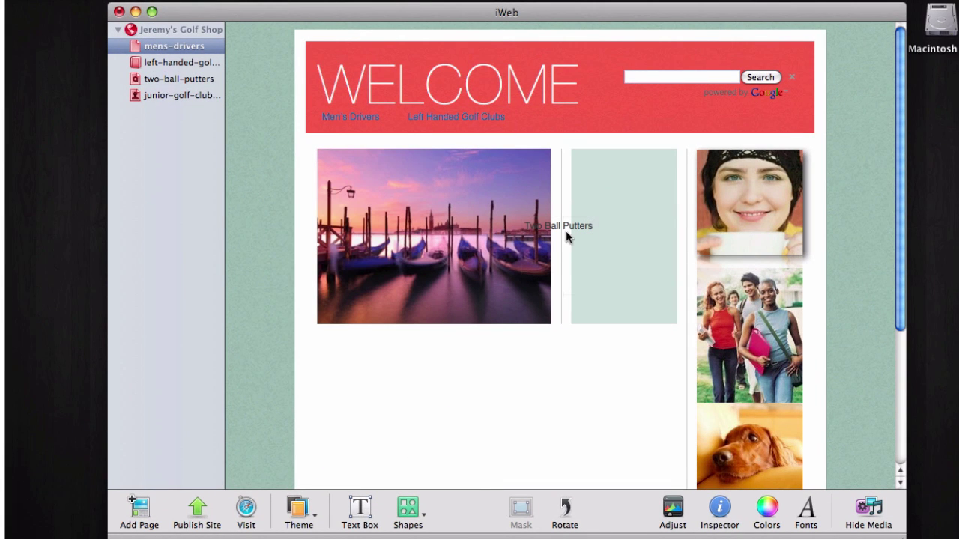
pyautogui.moveTo(599, 291); pyautogui.dragTo(571, 119)
# Hyperlink 'Two Ball Putters' to the two-ball-putters page via One of My Pages
pyautogui.click(717, 505)
pyautogui.click(253, 243)
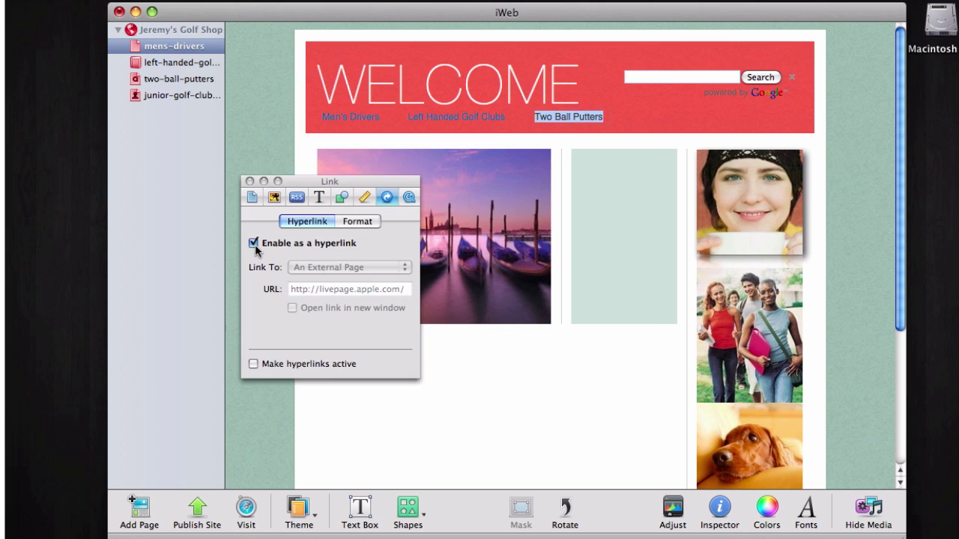
pyautogui.click(350, 267)
pyautogui.click(344, 253)
pyautogui.click(404, 289)
pyautogui.click(353, 383)
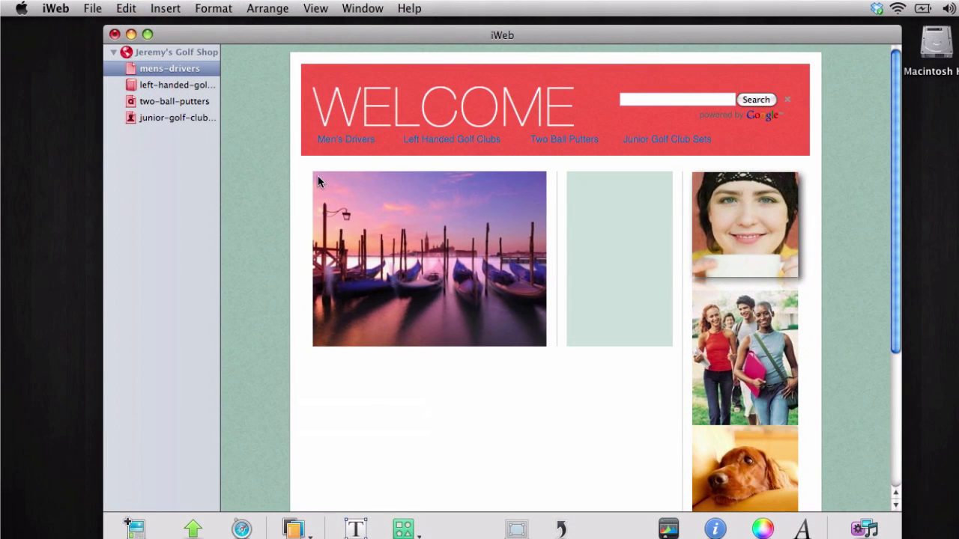
# Select all four header link boxes and copy them with Edit > Copy
pyautogui.click(344, 140)
pyautogui.keyDown('shift'); pyautogui.click(436, 137); pyautogui.keyUp('shift')
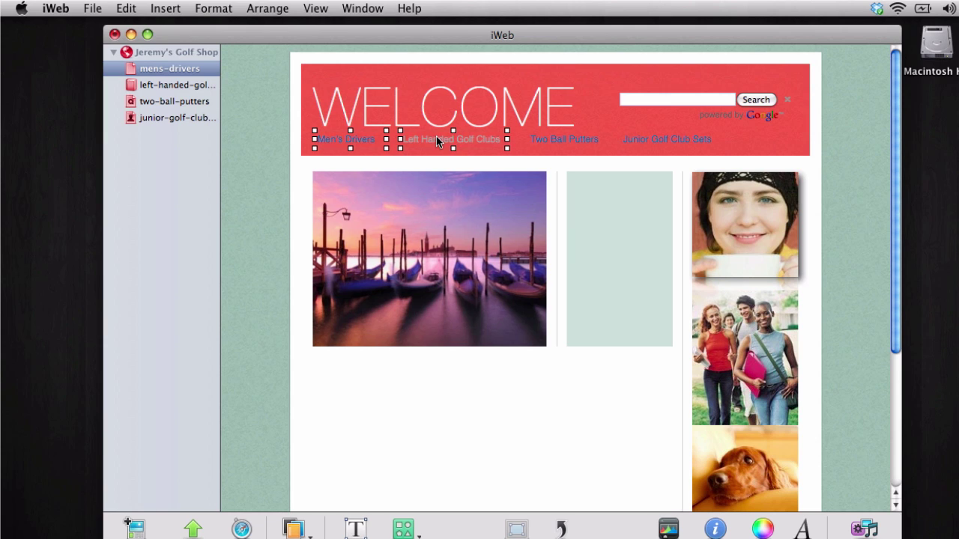
pyautogui.keyDown('shift'); pyautogui.click(546, 137); pyautogui.keyUp('shift')
pyautogui.keyDown('shift'); pyautogui.click(661, 140); pyautogui.keyUp('shift')
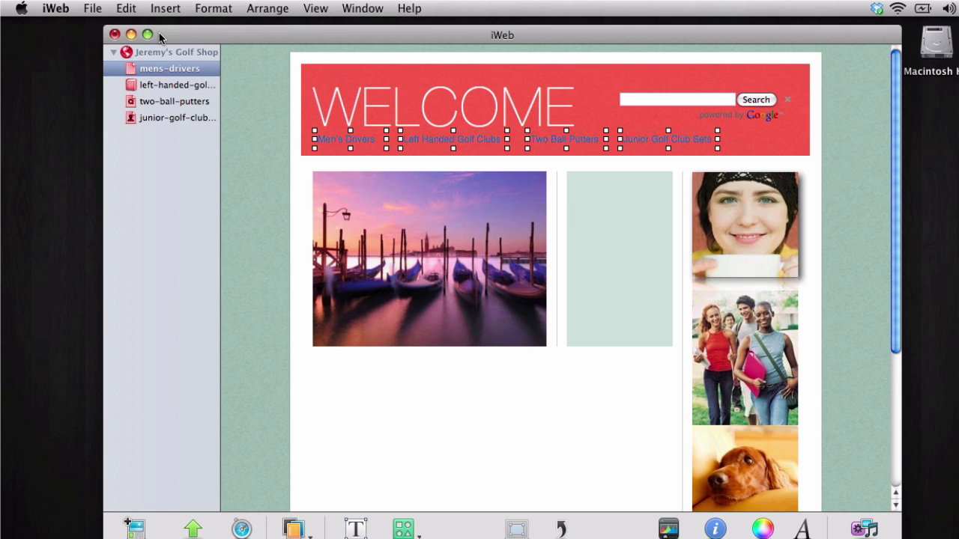
pyautogui.click(127, 10)
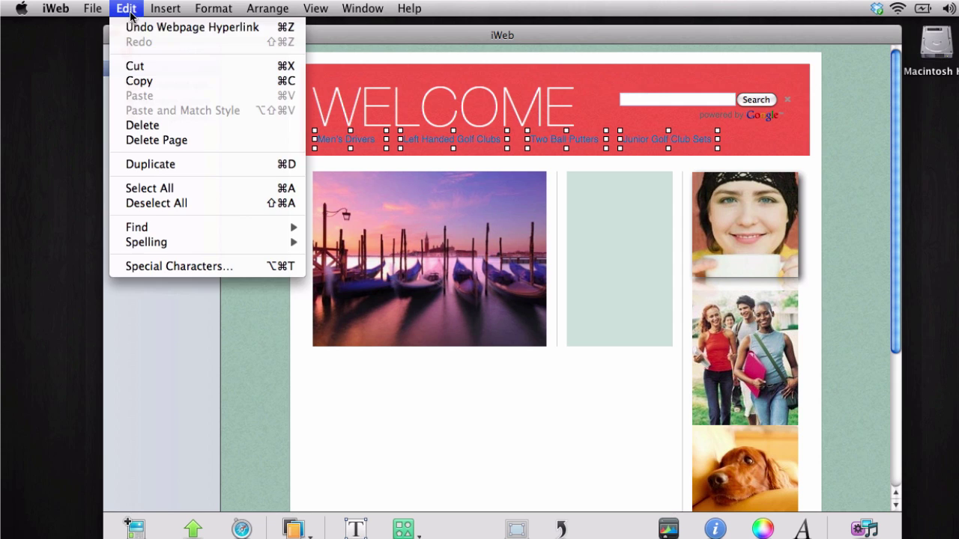
pyautogui.click(137, 81)
# Paste the four links onto the left-handed-golf-clubs, two-ball-putters and junior-golf-club-sets pages
pyautogui.click(136, 83)
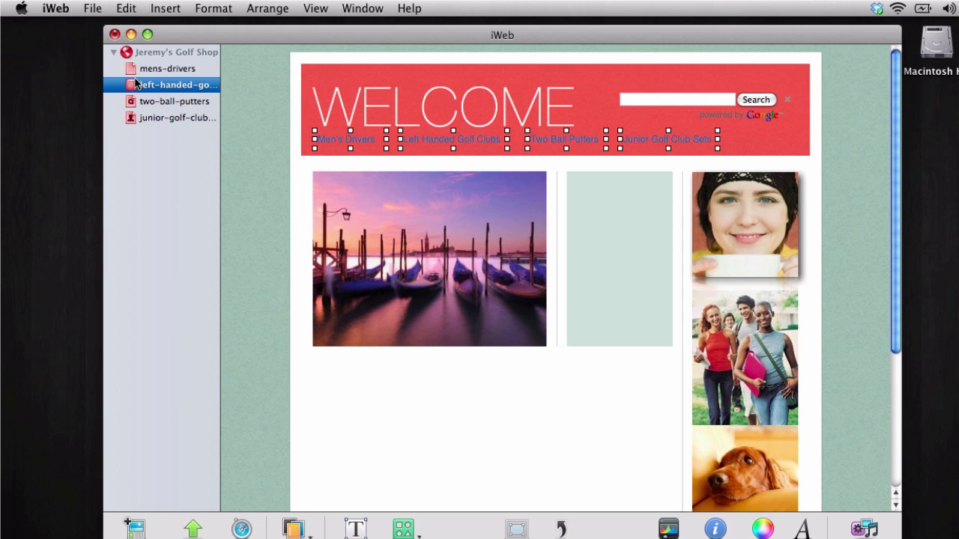
pyautogui.click(128, 10)
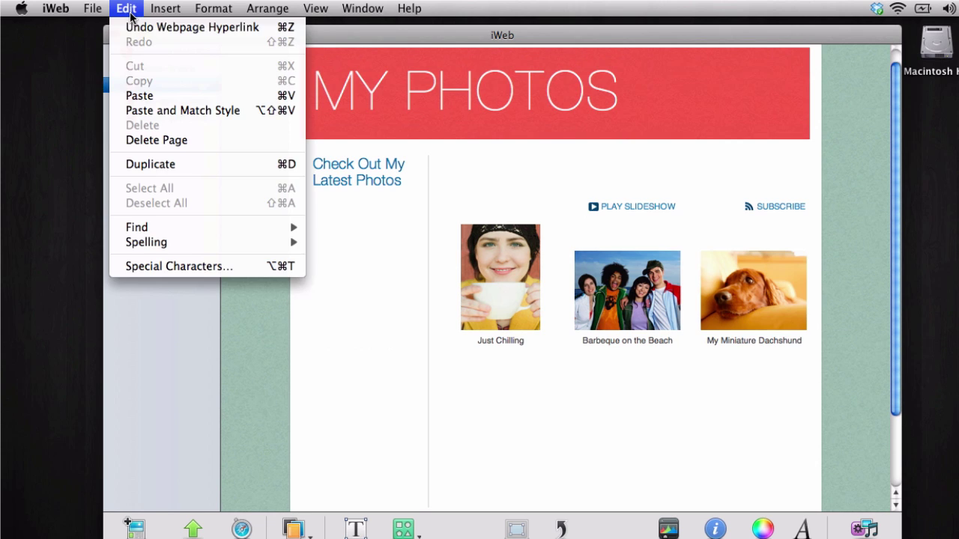
pyautogui.click(137, 94)
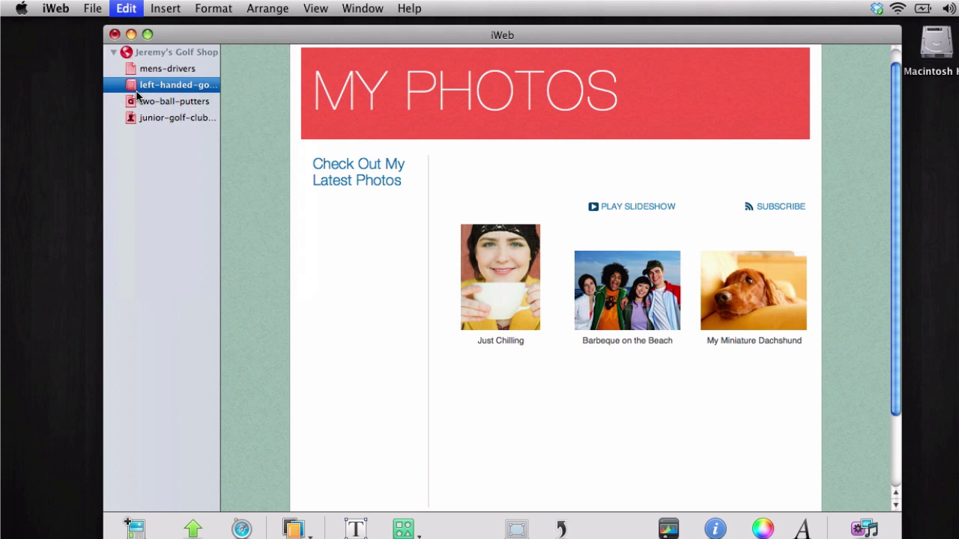
pyautogui.click(139, 105)
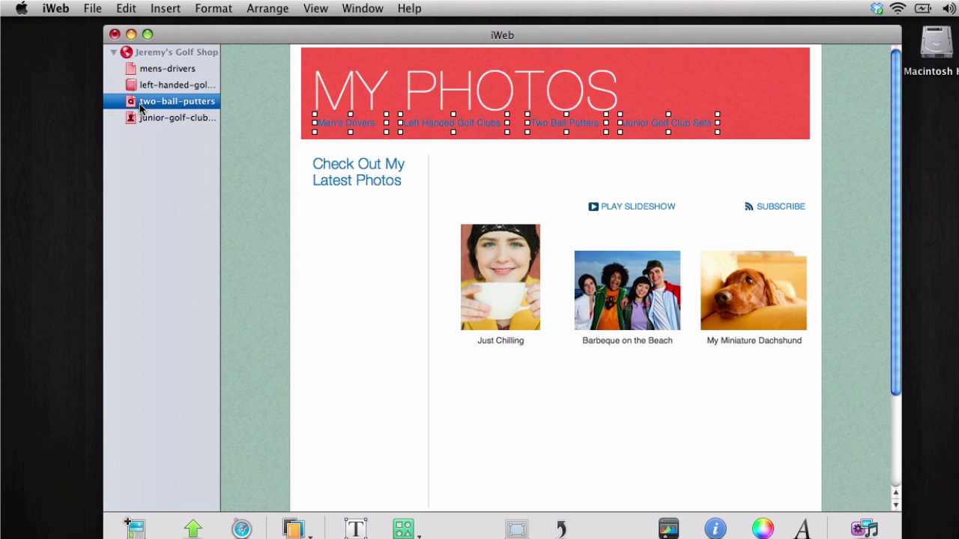
pyautogui.click(125, 9)
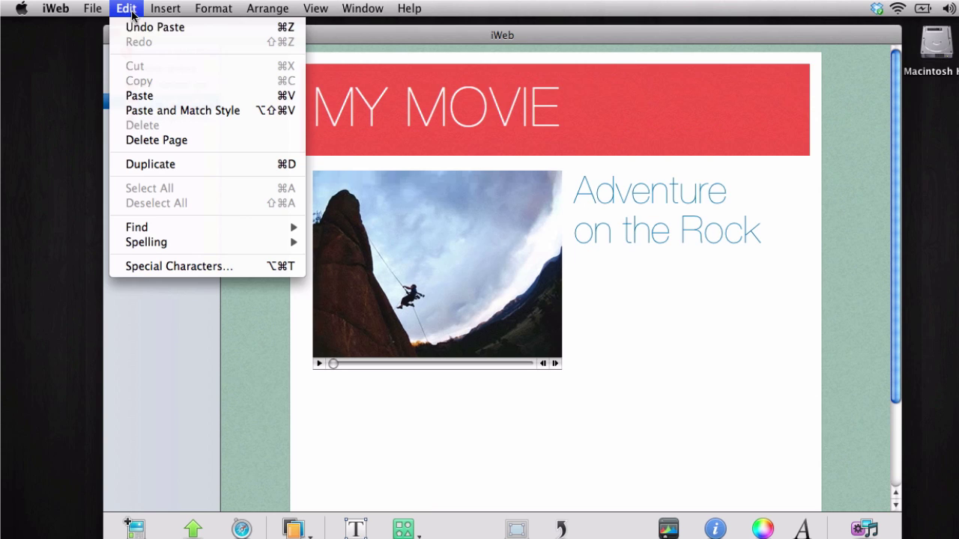
pyautogui.click(141, 95)
pyautogui.click(140, 117)
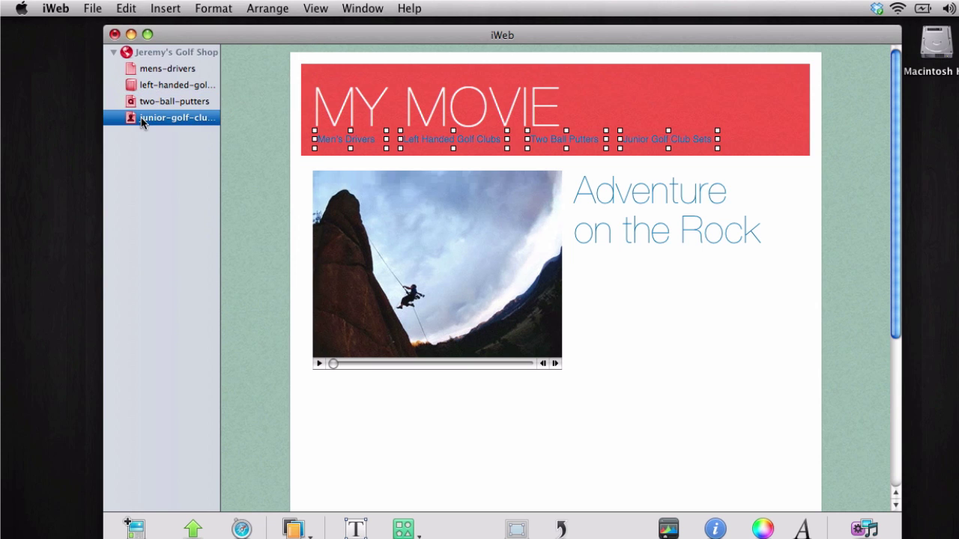
pyautogui.click(126, 8)
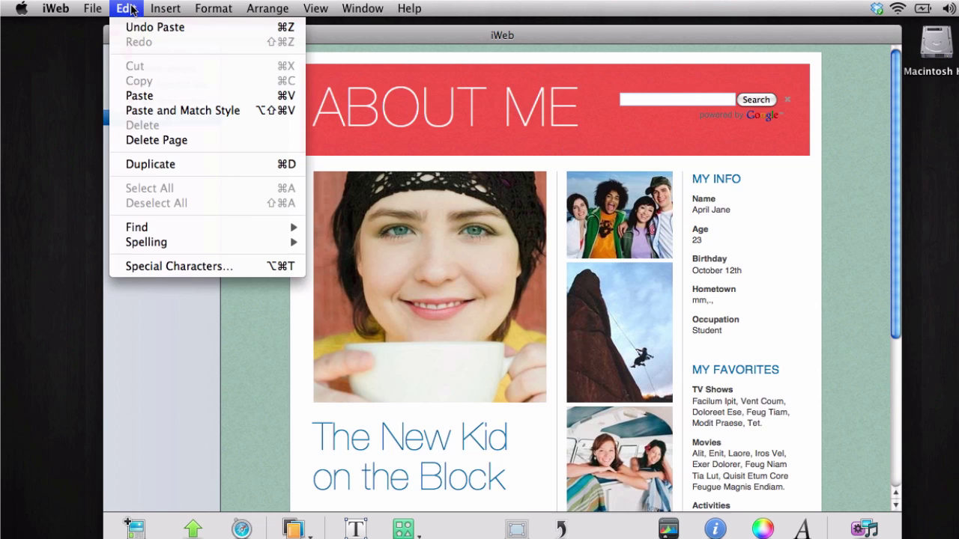
pyautogui.click(138, 95)
pyautogui.click(144, 171)
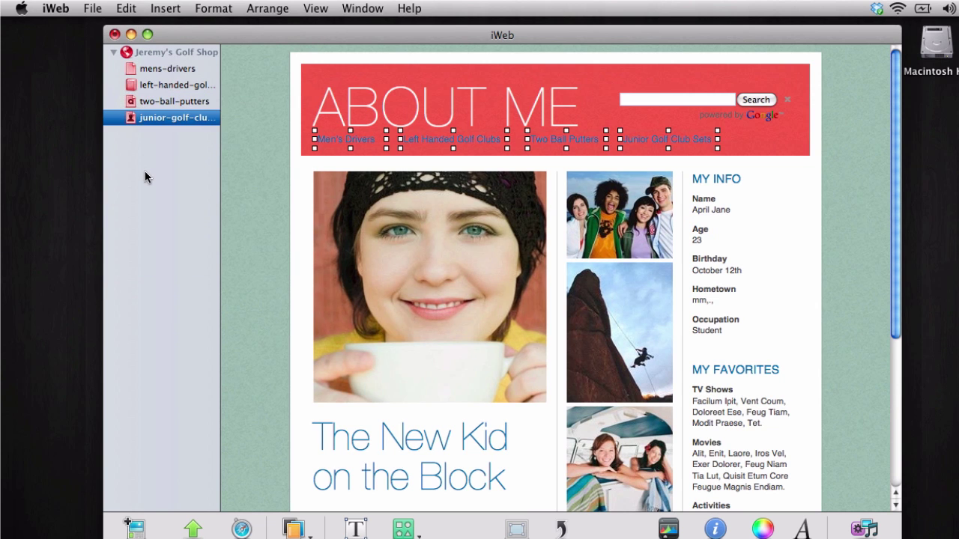
pyautogui.click(235, 199)
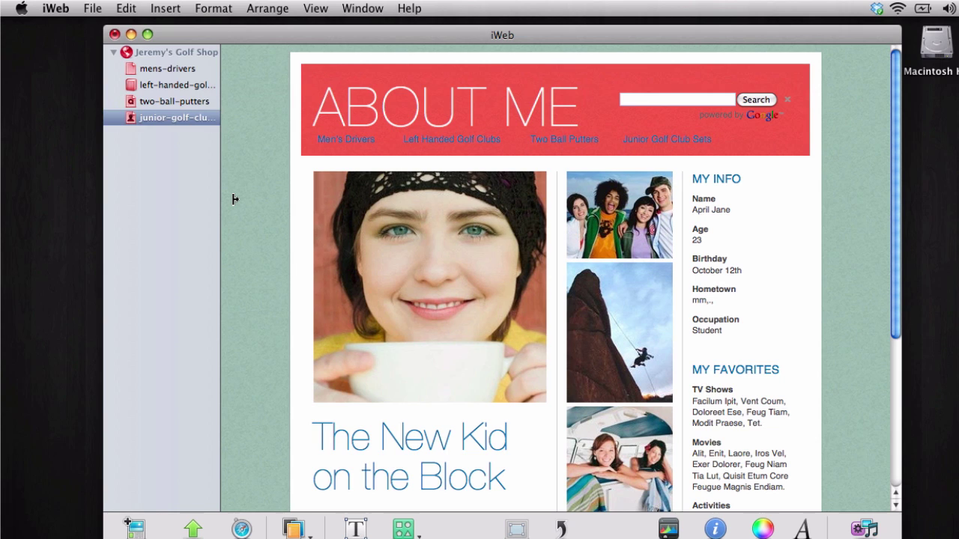